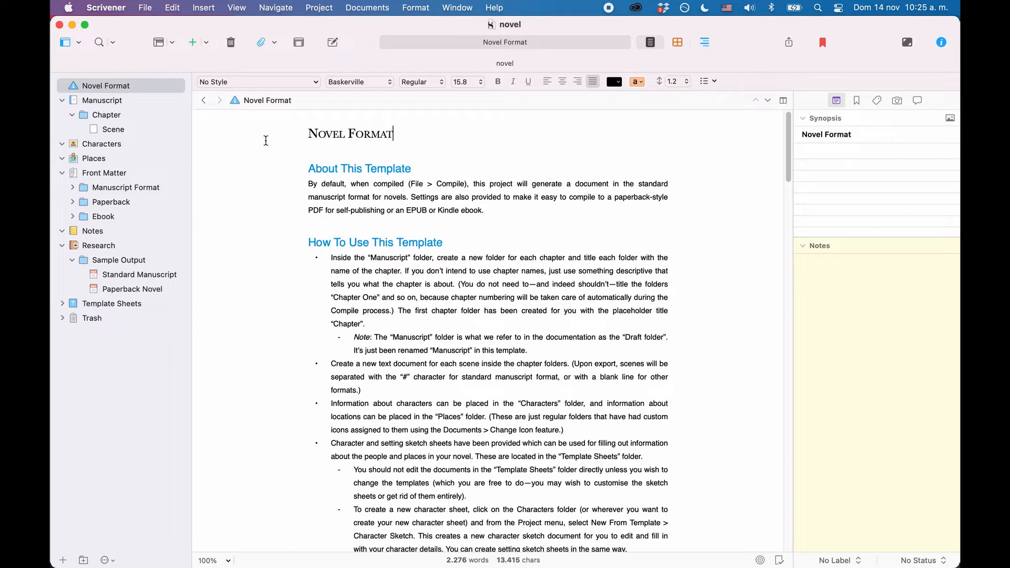
Step: Duplicate the built-in Manuscript (Times) compile format for editing and name the copy My Manuscript
click(146, 8)
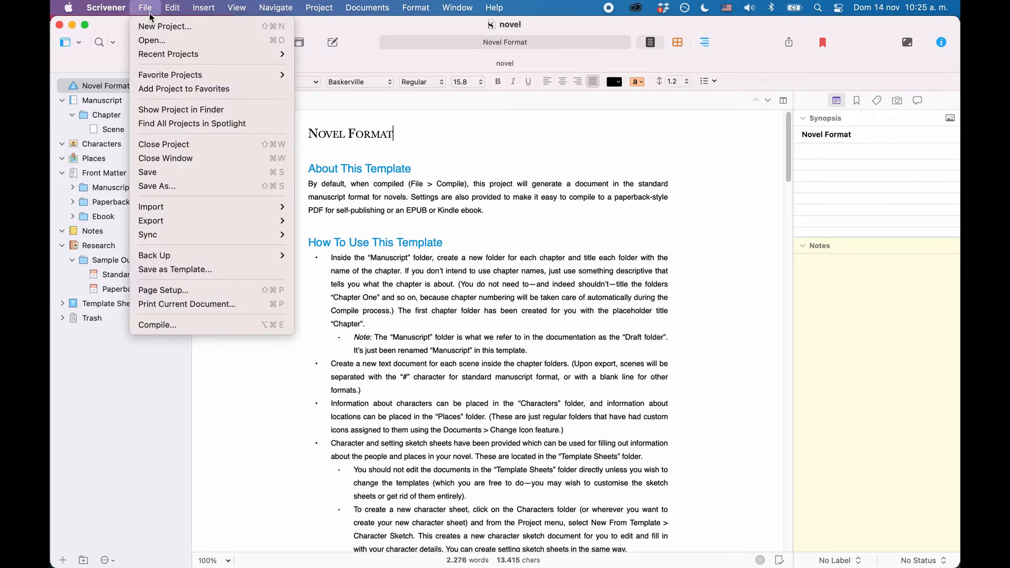
click(209, 326)
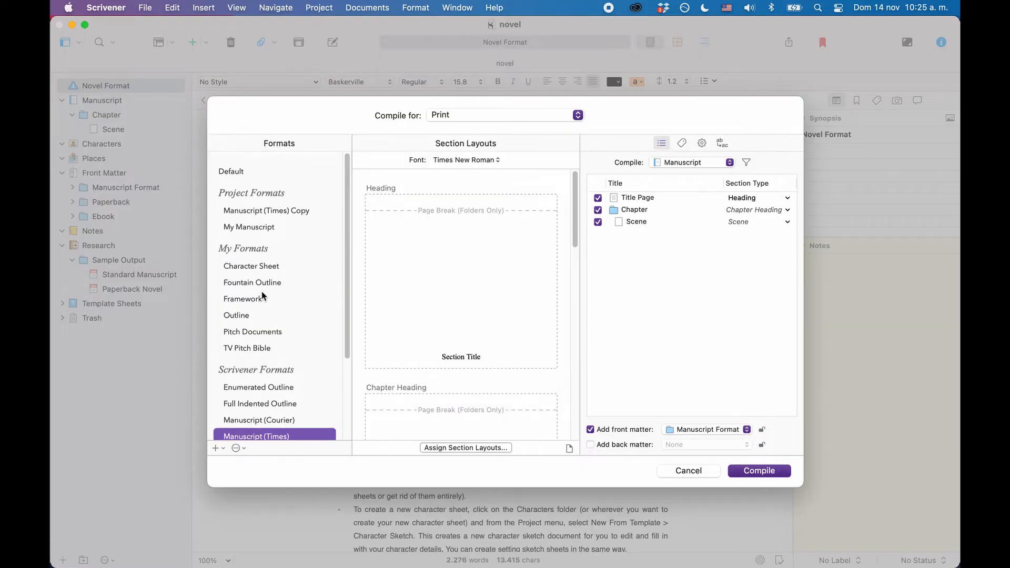
scroll(263, 294, down, 5)
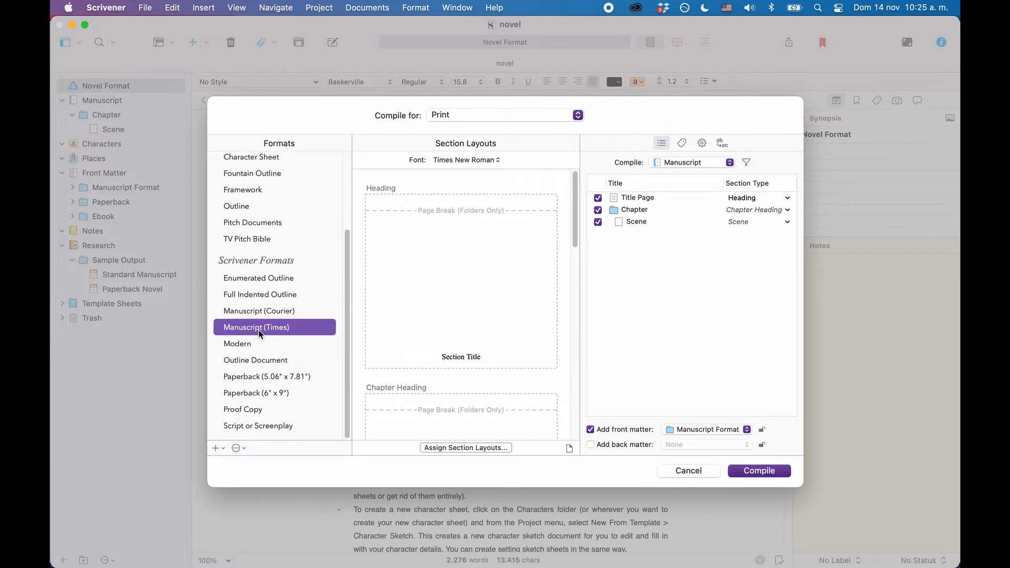
double_click(258, 329)
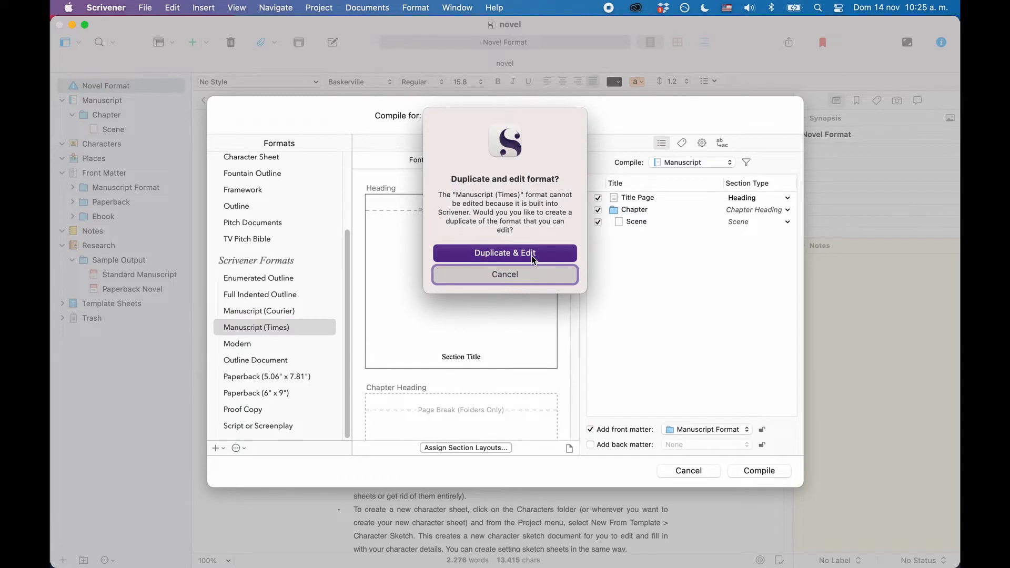
click(532, 256)
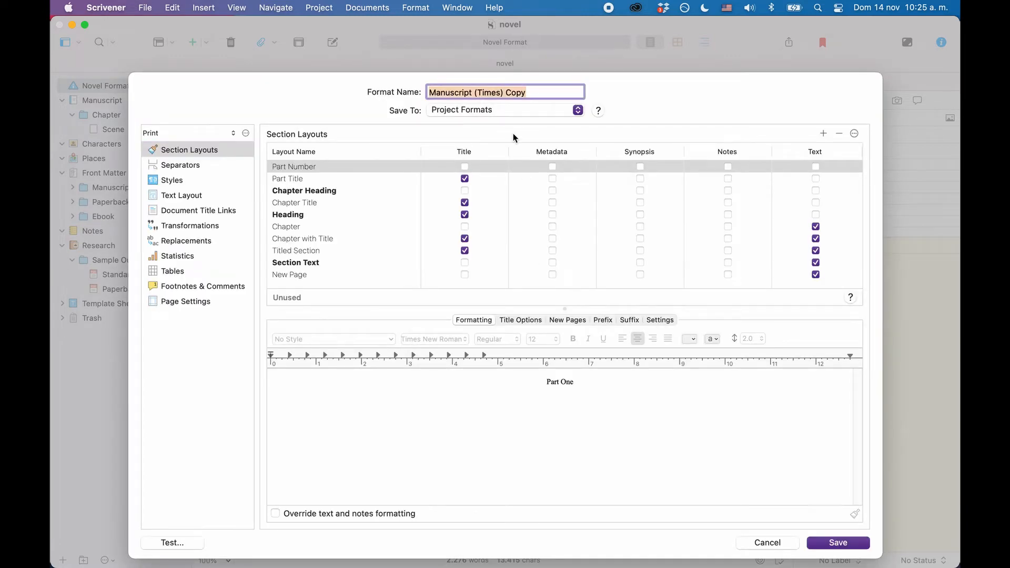
text(M)
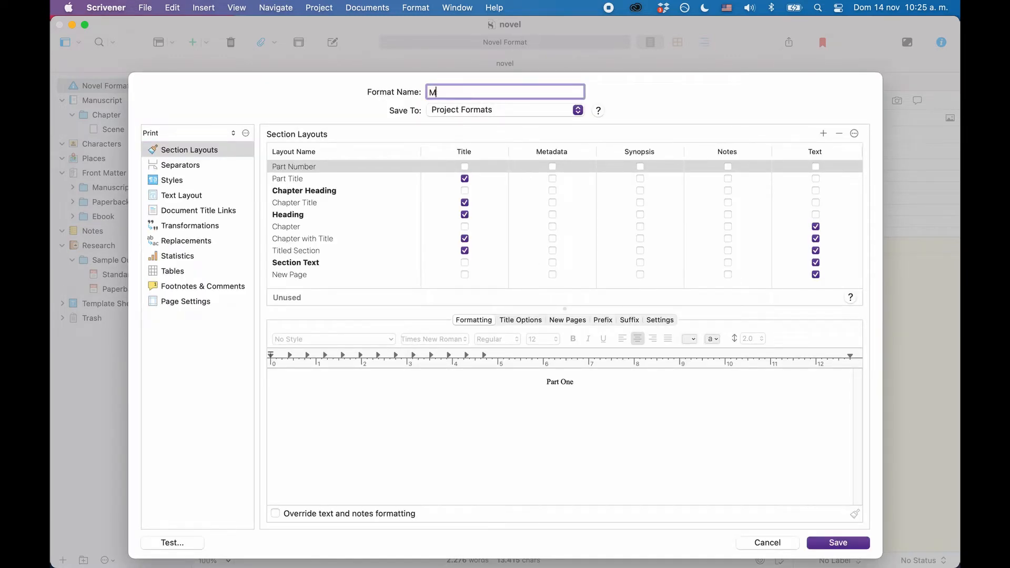
text(y Manuscript)
Step: Examine the format's section layouts from Part Number to New Page, including their included elements, assignments and previews
click(194, 149)
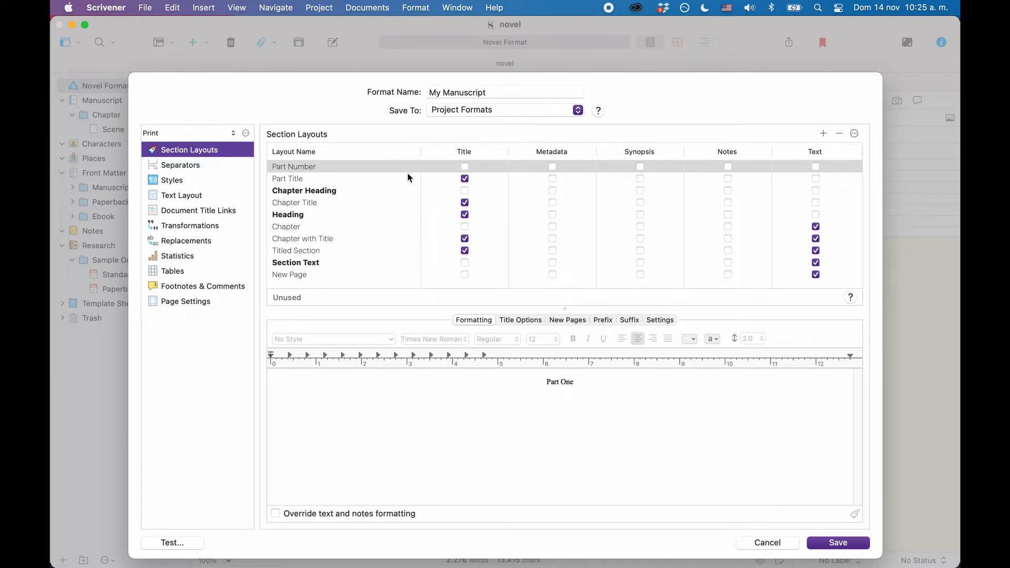
click(373, 169)
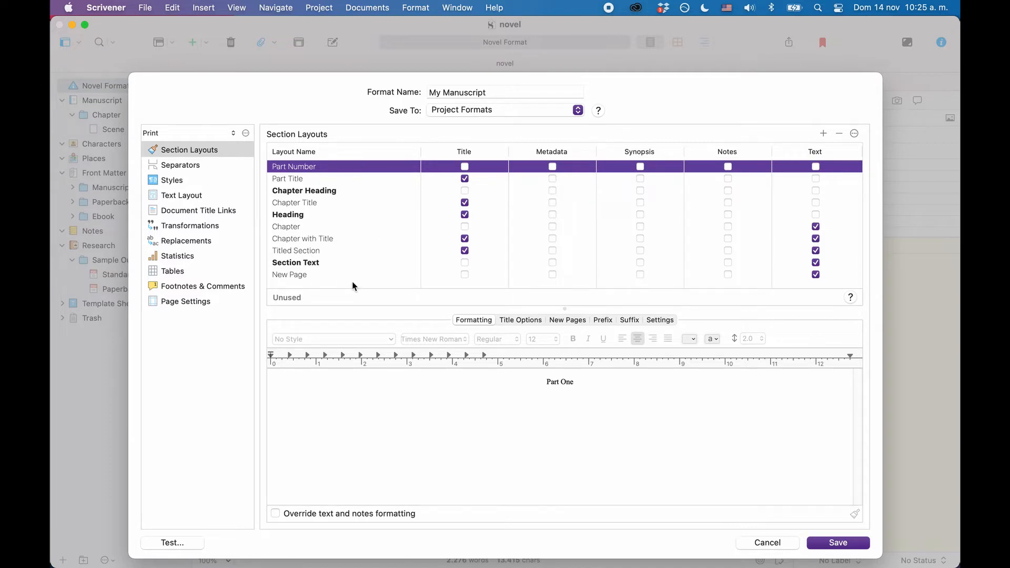
key(Down)
key(Down)
key(Down)
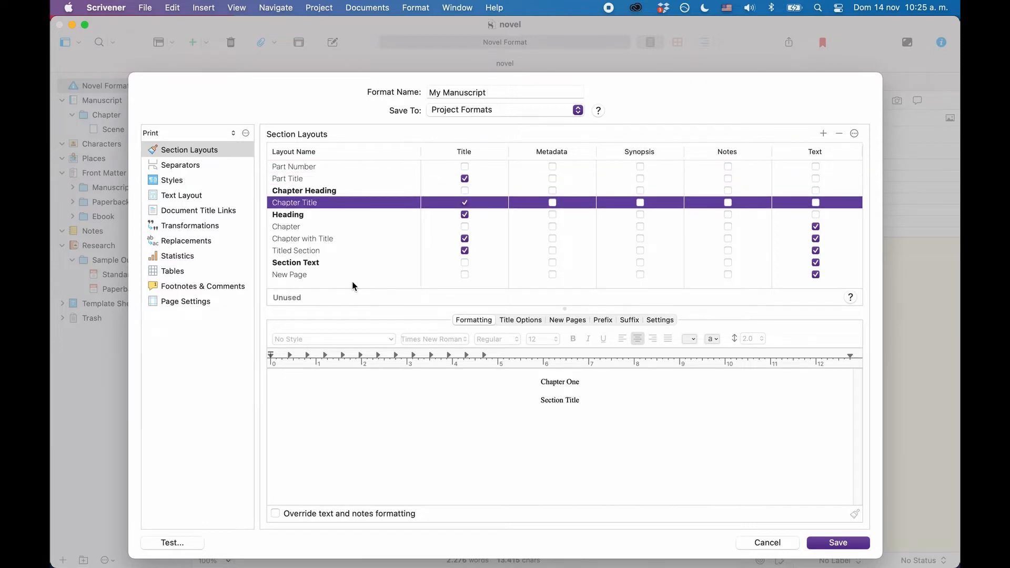
key(Down)
key(Down)
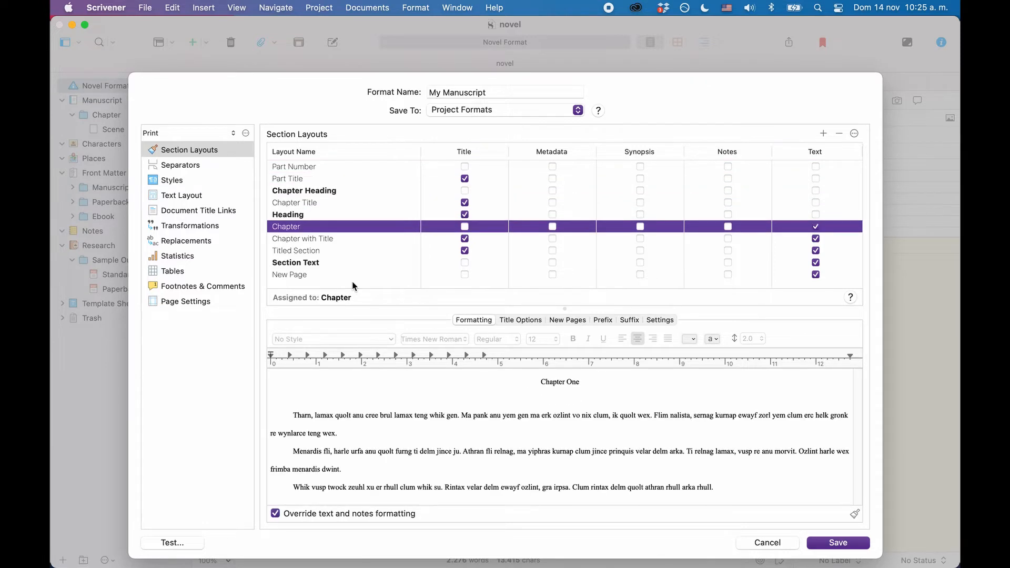
key(Down)
key(Down)
key(Down)
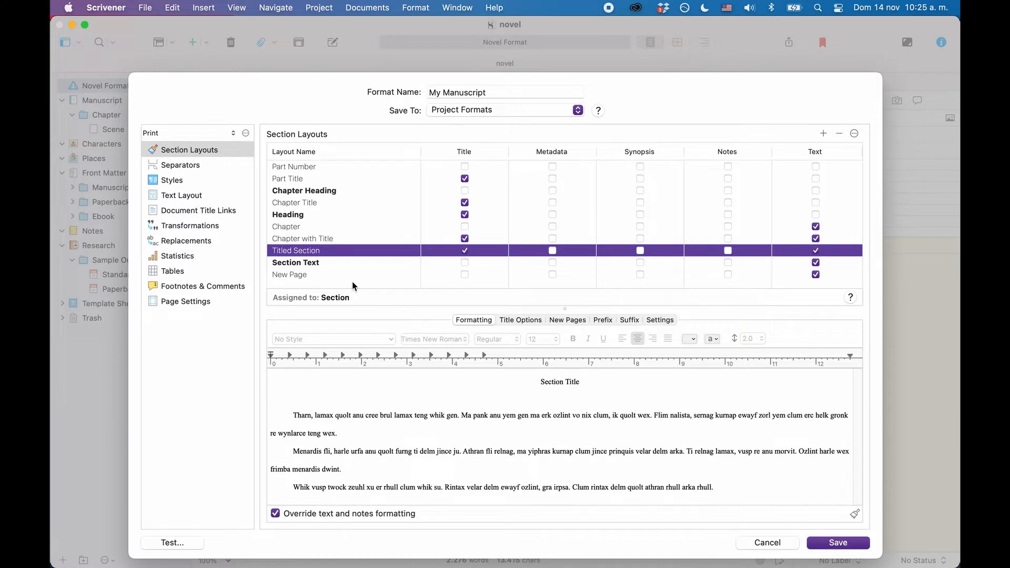
key(Down)
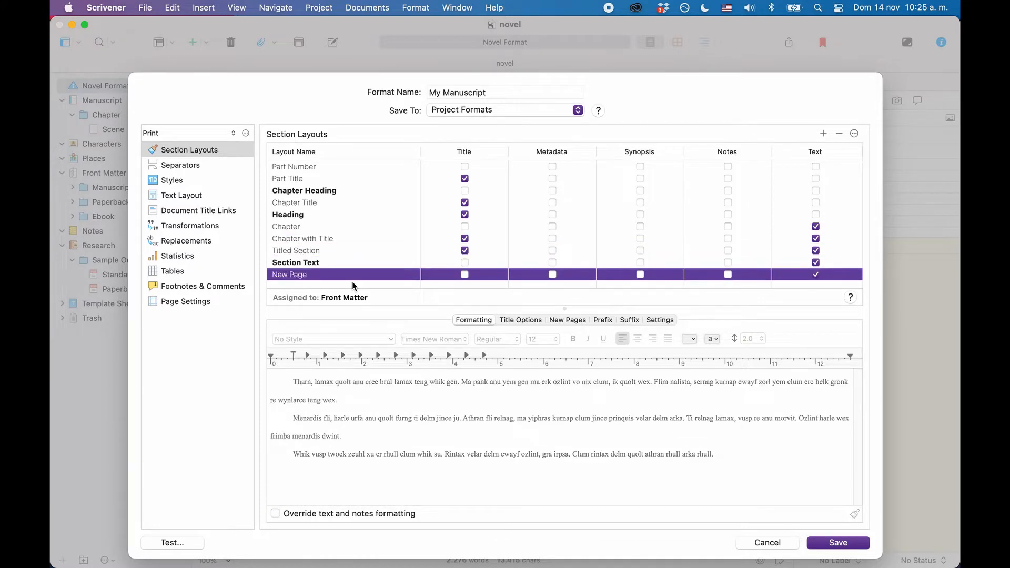
key(Up)
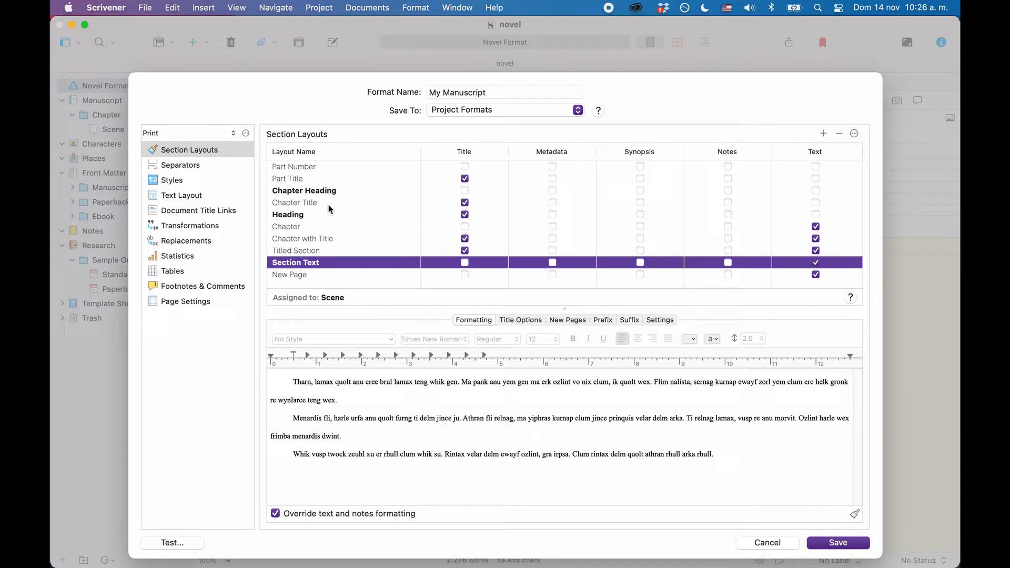
click(310, 215)
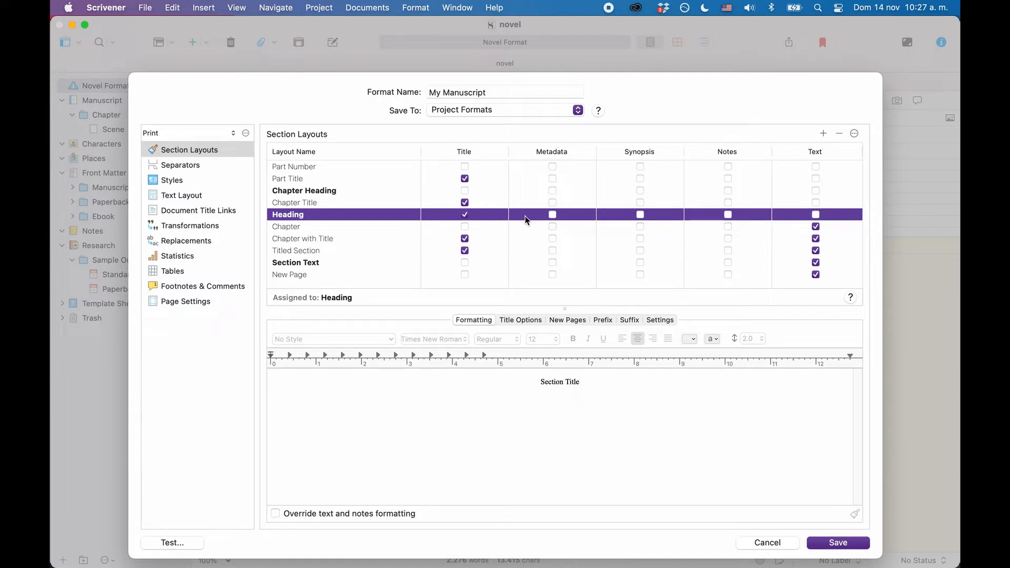
click(342, 261)
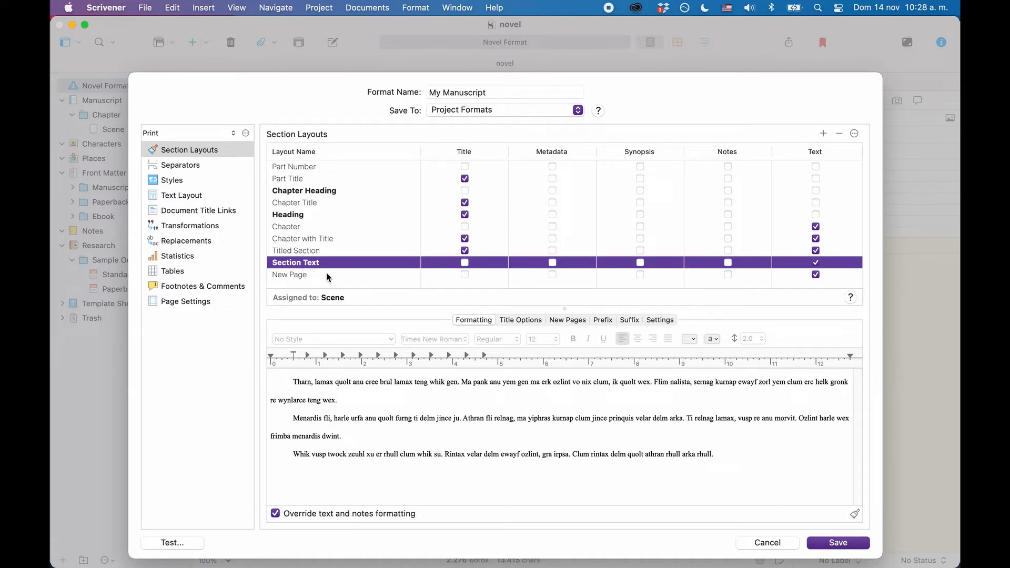
click(326, 274)
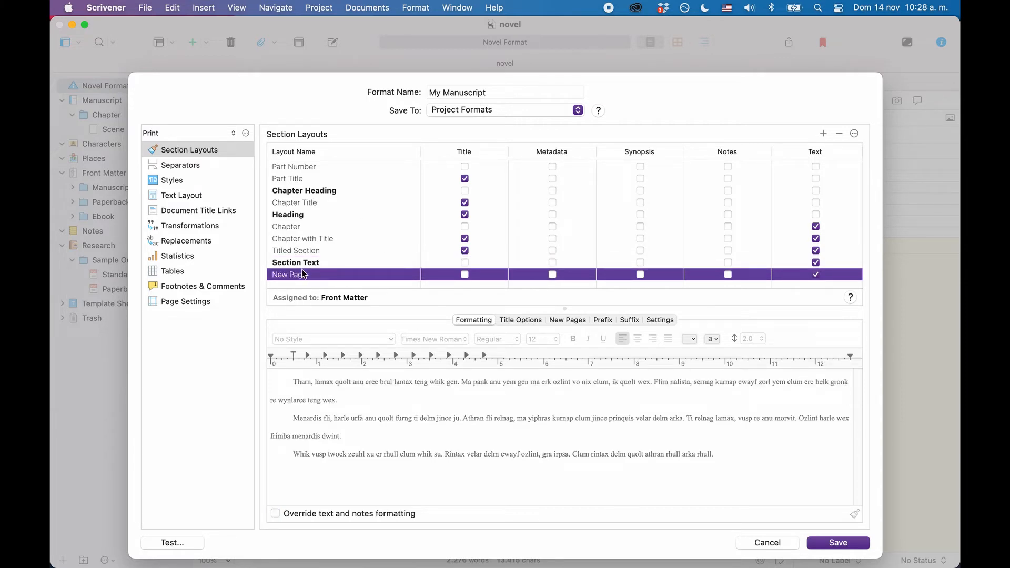
Step: Add a section layout named Title Synopsis Text and include the title and synopsis in it
click(824, 134)
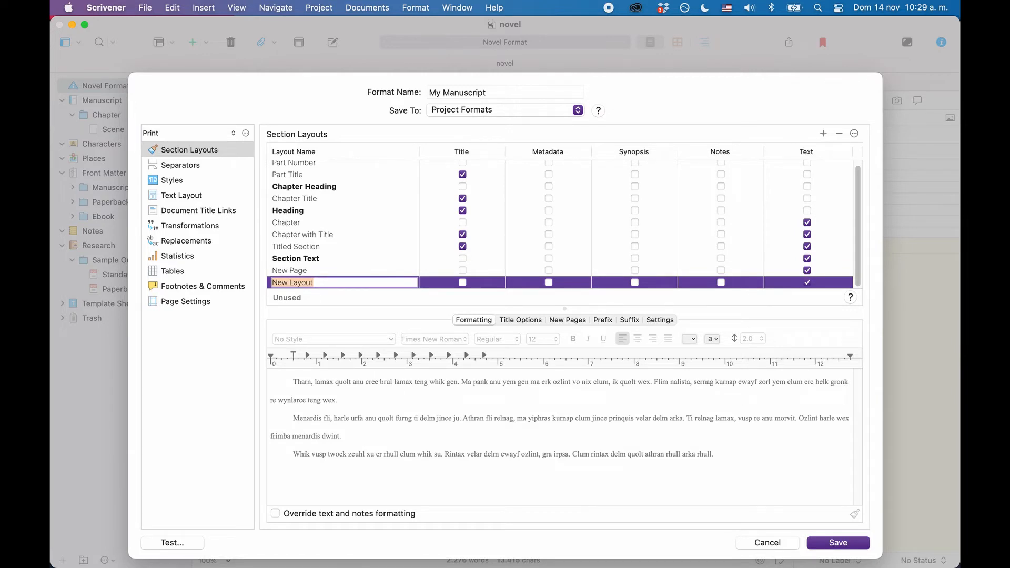
text(Title Synopsis Text)
key(Return)
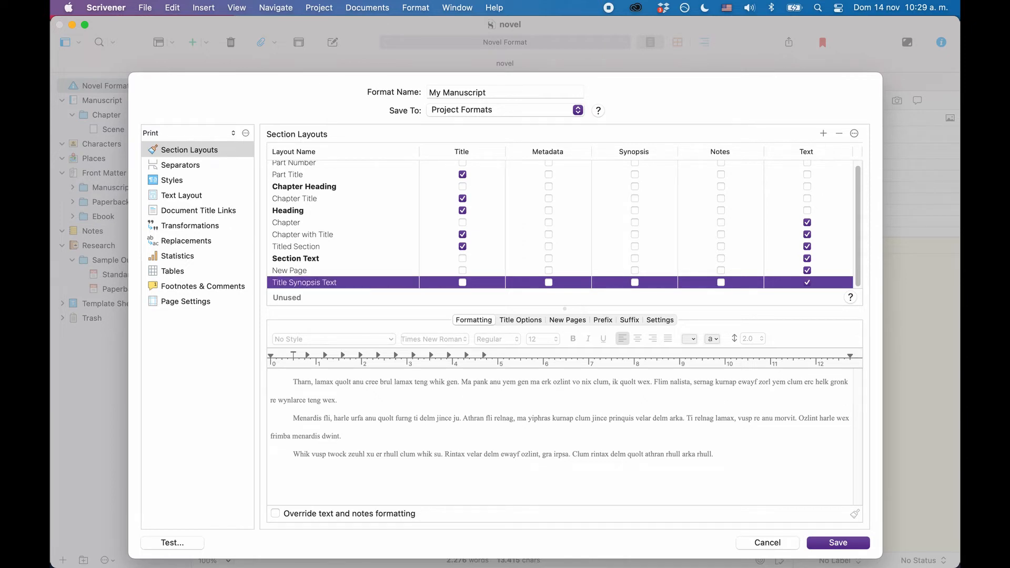
click(463, 283)
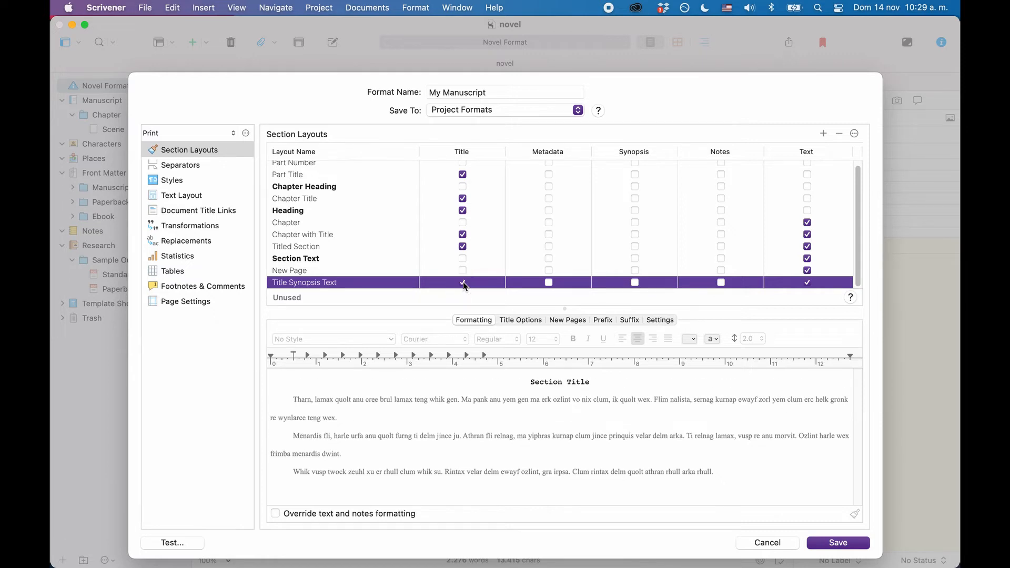
click(636, 283)
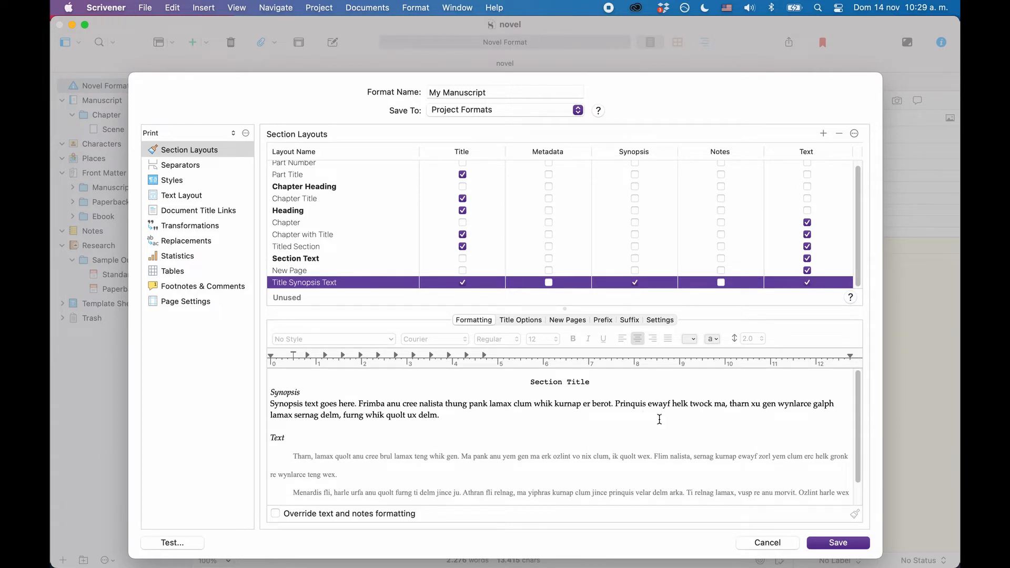
scroll(592, 437, down, 2)
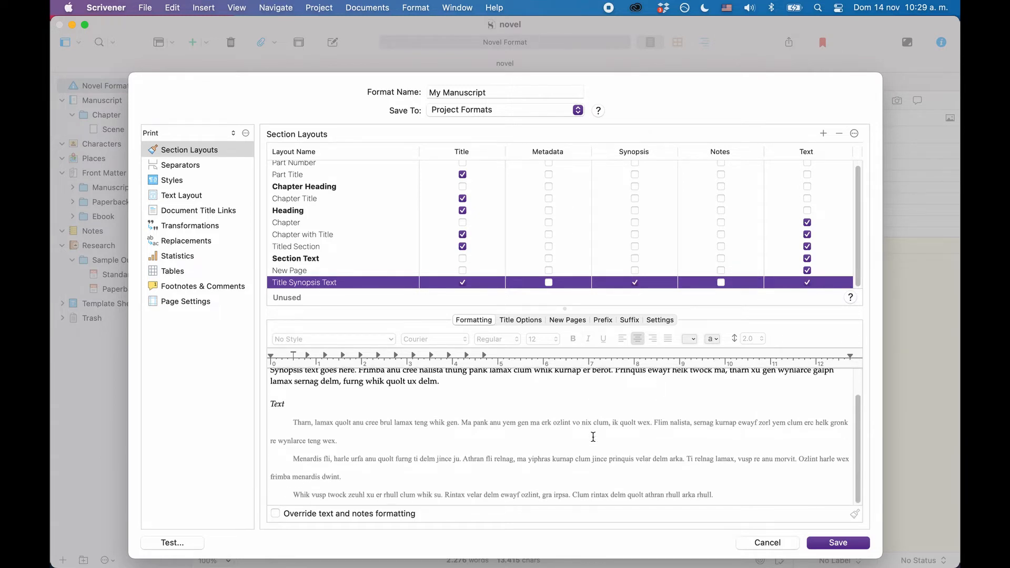
scroll(593, 437, up, 2)
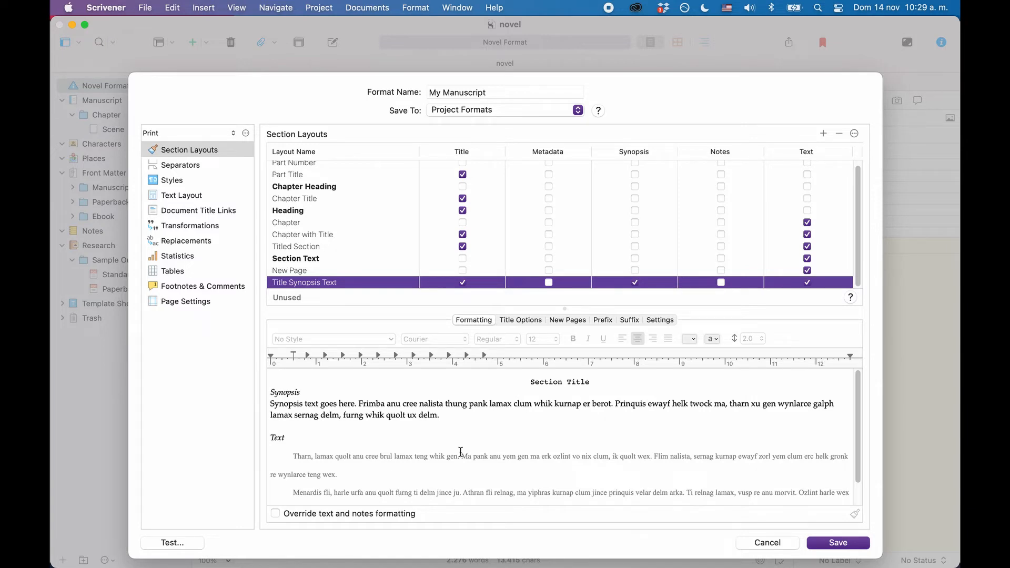
Step: Format the section title of the Title Synopsis Text layout as 14 pt bold
click(528, 383)
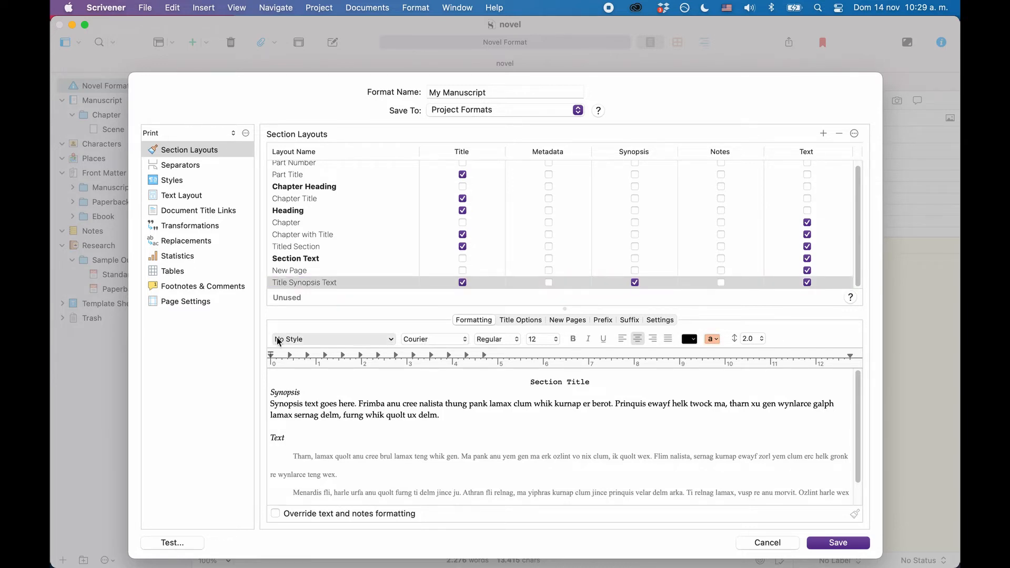
click(553, 339)
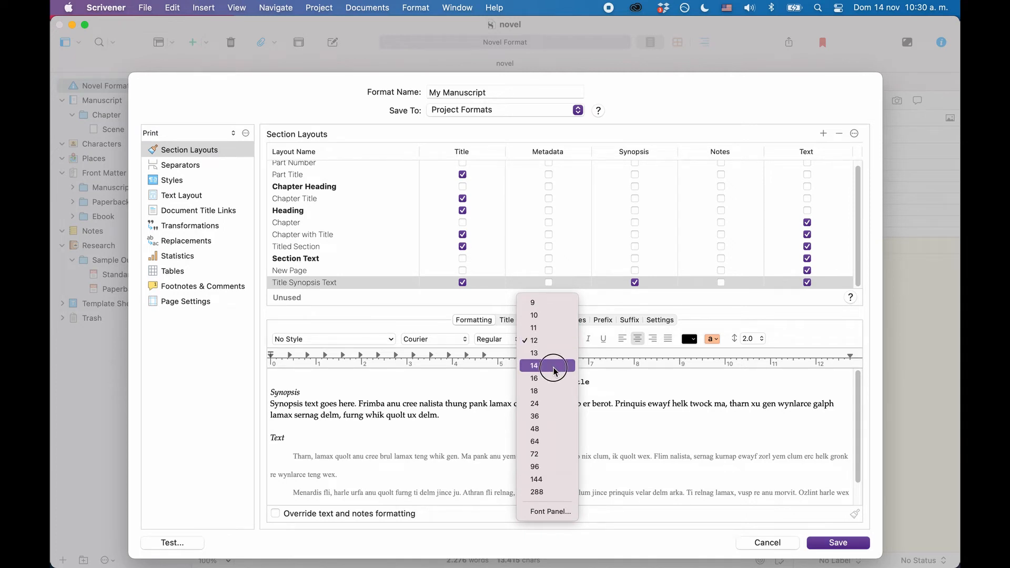
click(553, 367)
click(574, 339)
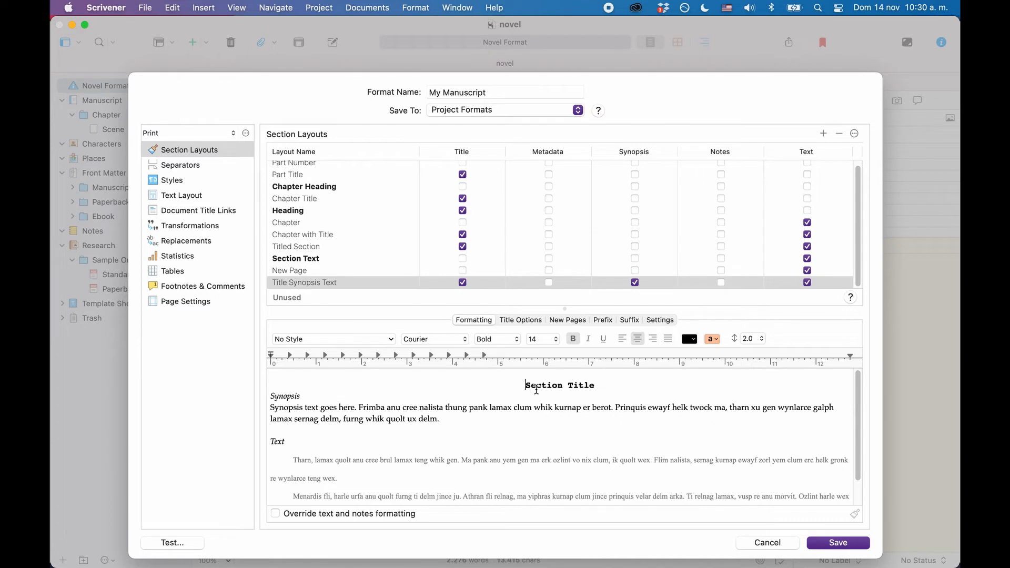
Step: Try the Regular font style on the Synopsis and Text subheadings and switch them back to Italic
click(452, 420)
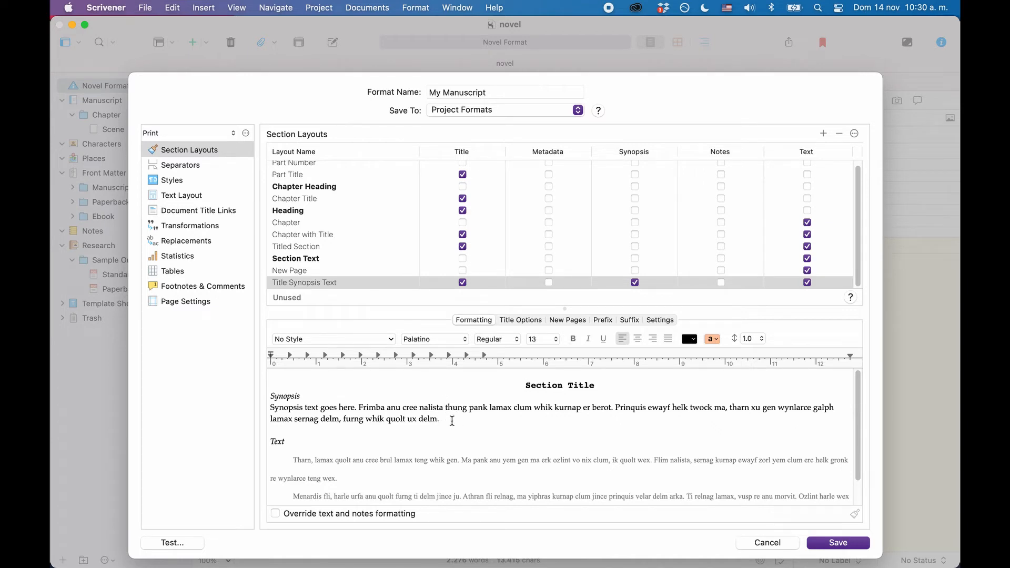
click(304, 394)
double_click(303, 393)
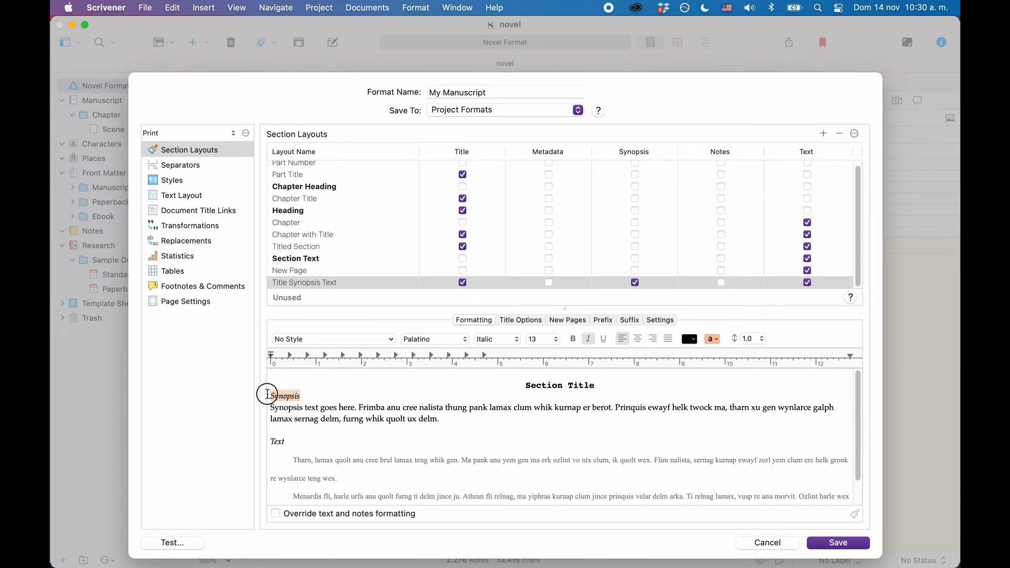
double_click(288, 441)
click(304, 396)
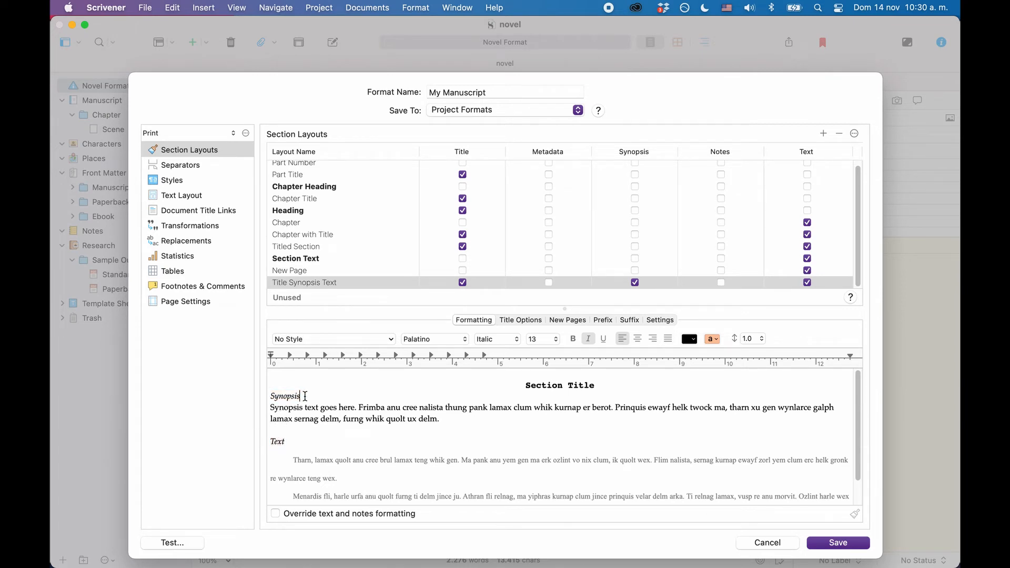
click(497, 339)
click(504, 327)
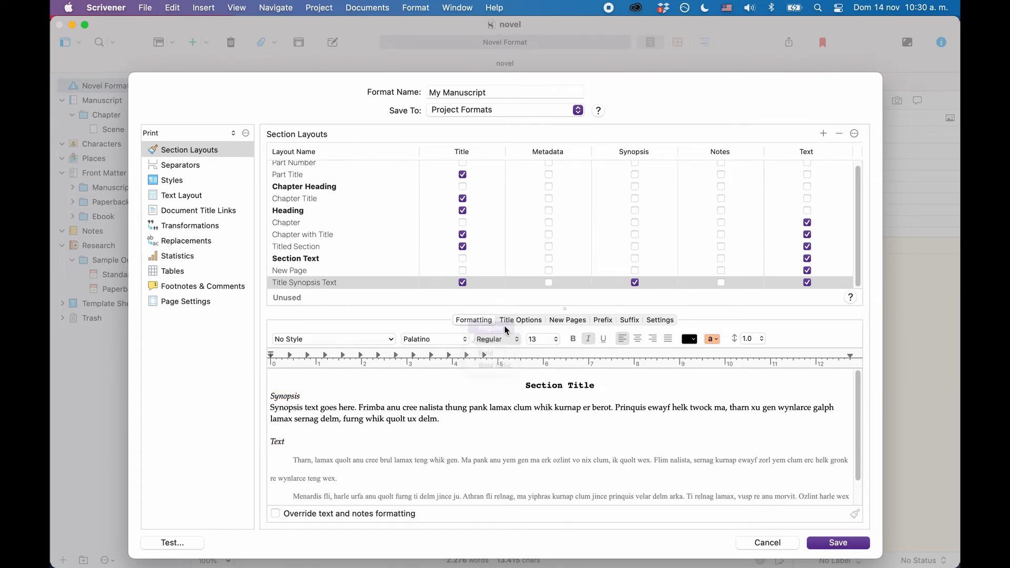
click(504, 339)
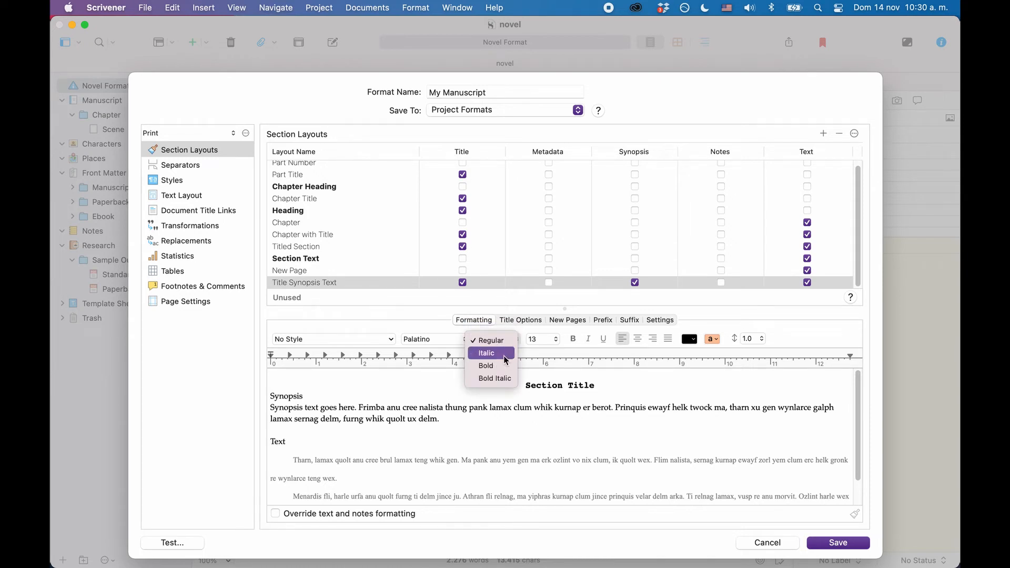
click(504, 354)
Step: Enable overriding text and notes formatting for the Title Synopsis Text layout and set the body text font to Palatino
scroll(467, 476, down, 3)
scroll(467, 476, up, 1)
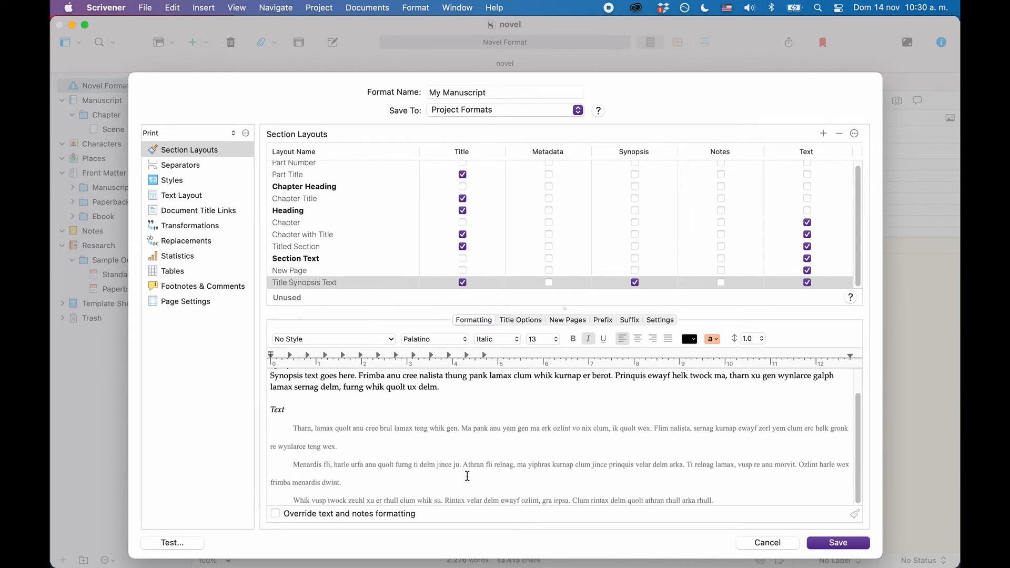
click(467, 476)
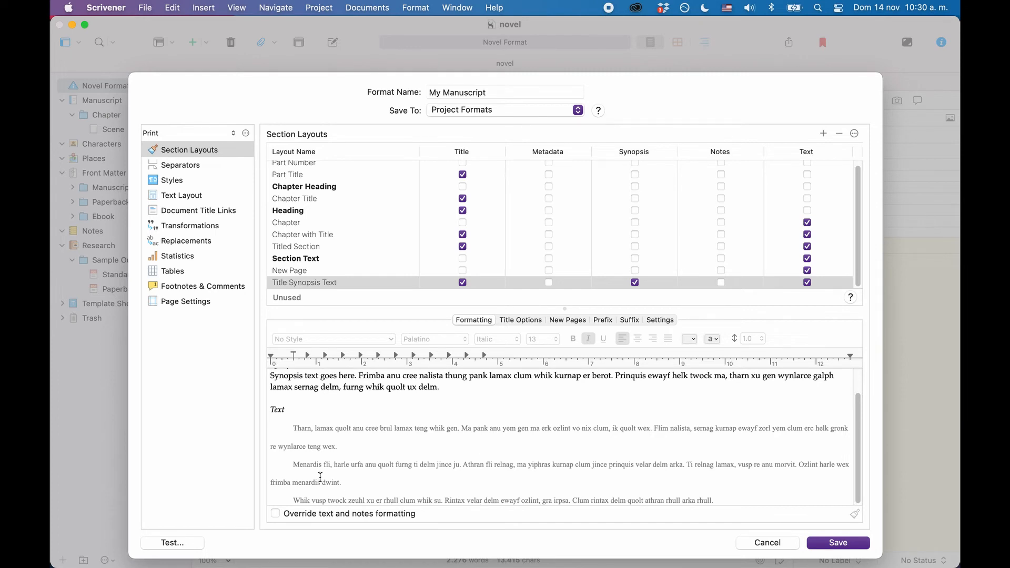
click(275, 513)
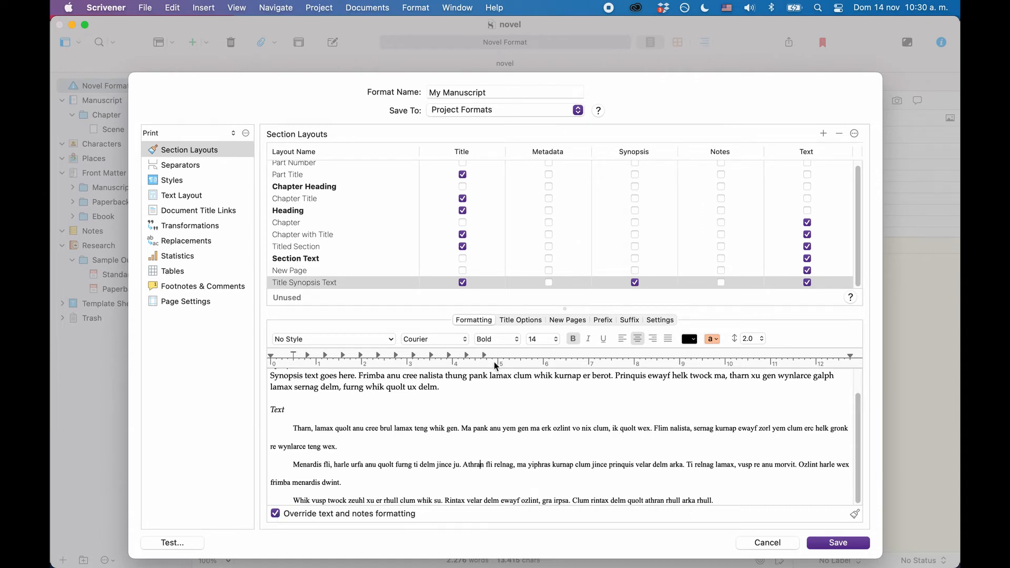
click(464, 340)
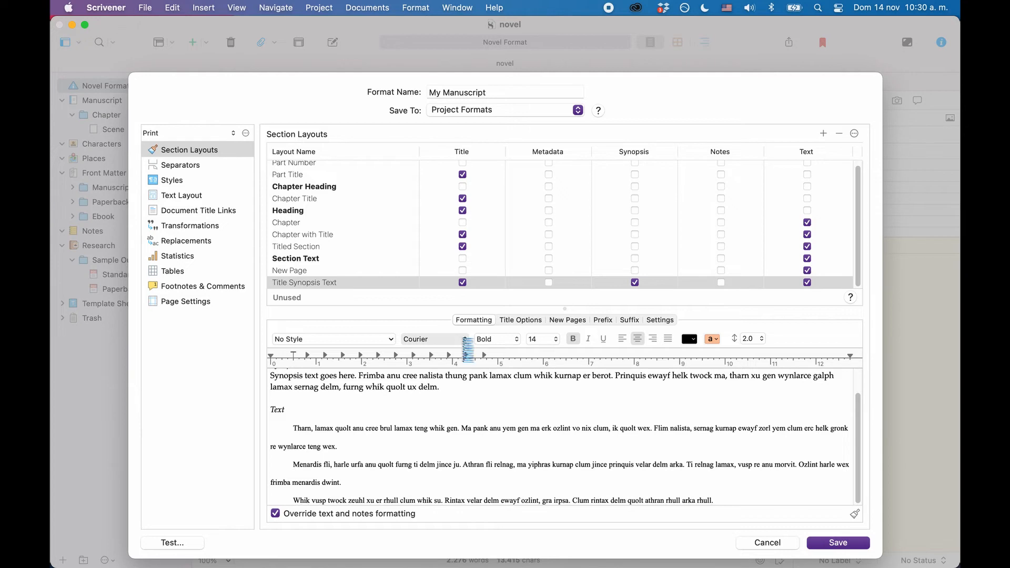
click(461, 329)
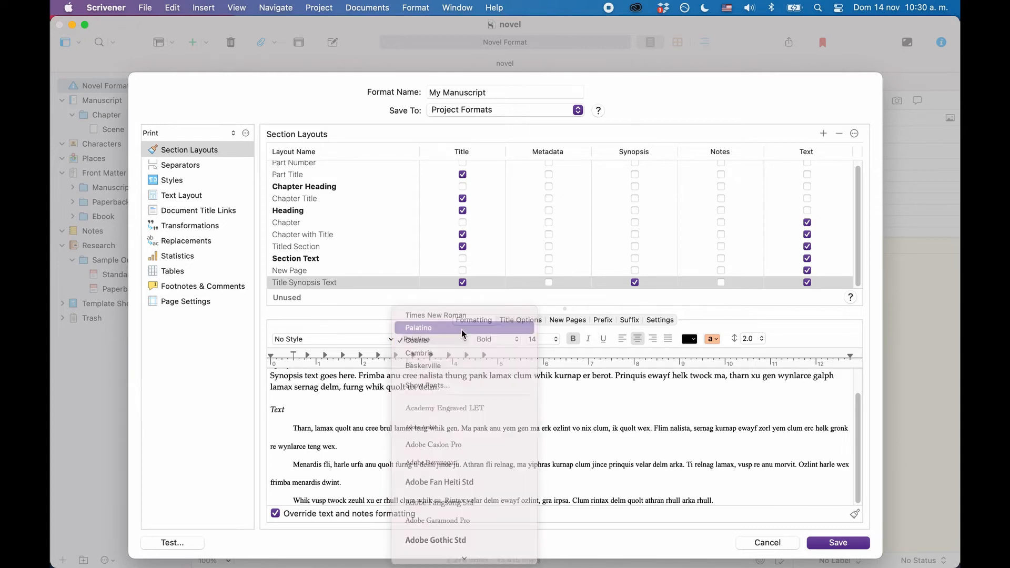
Step: Set the body text of the Title Synopsis Text layout to Courier Regular and turn off overriding text and notes formatting
click(457, 340)
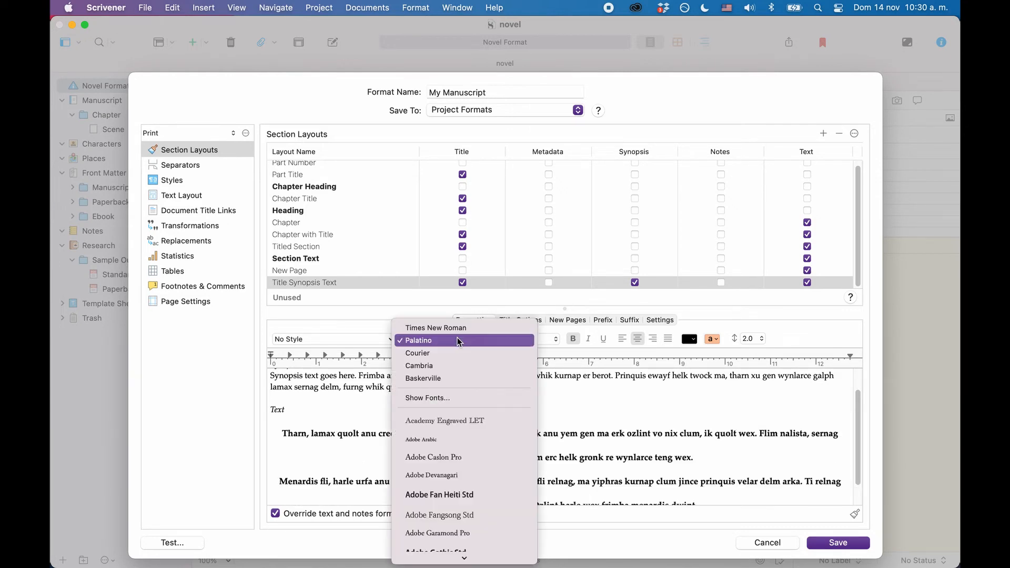
click(456, 349)
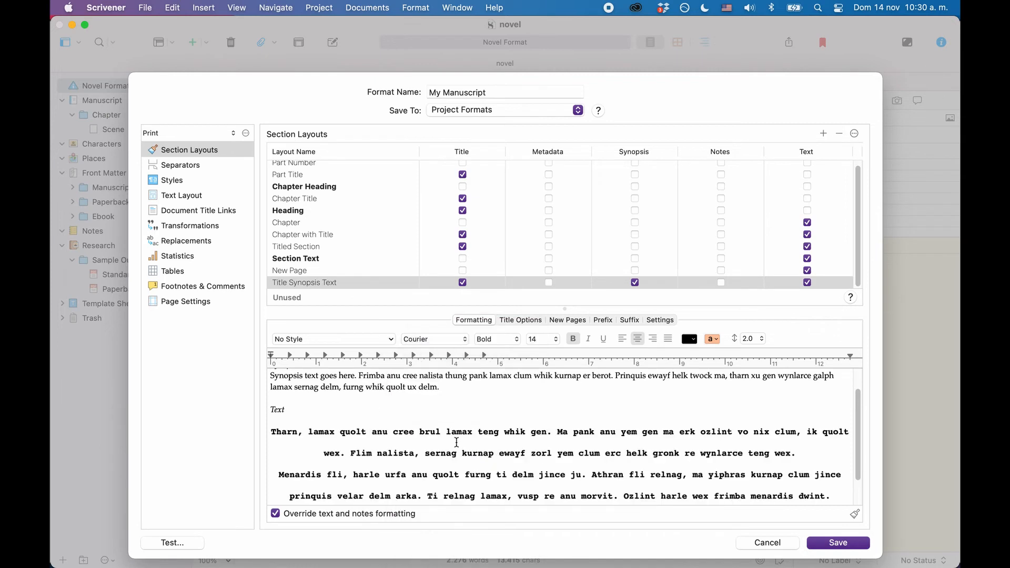
click(511, 340)
click(491, 315)
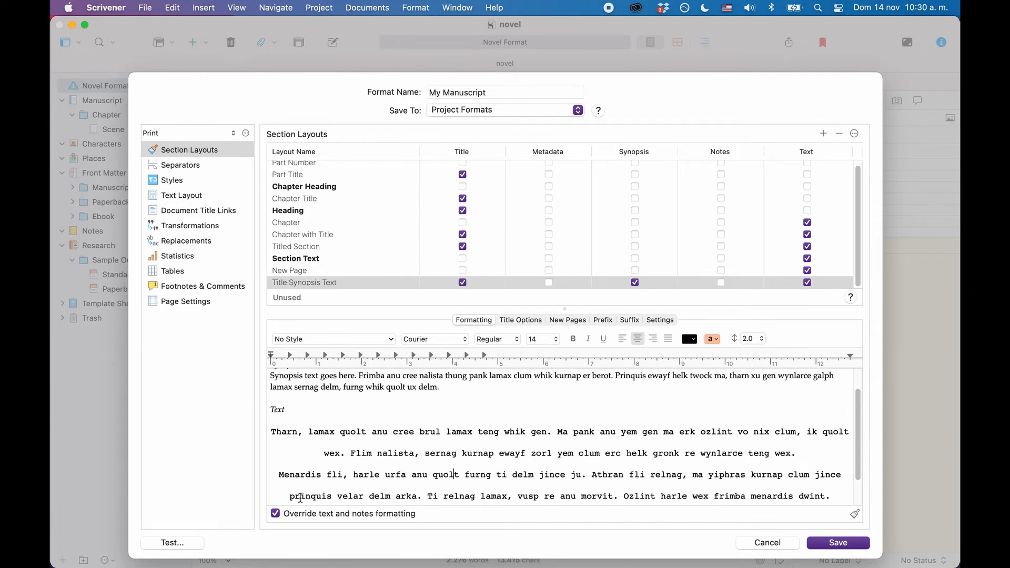
click(275, 514)
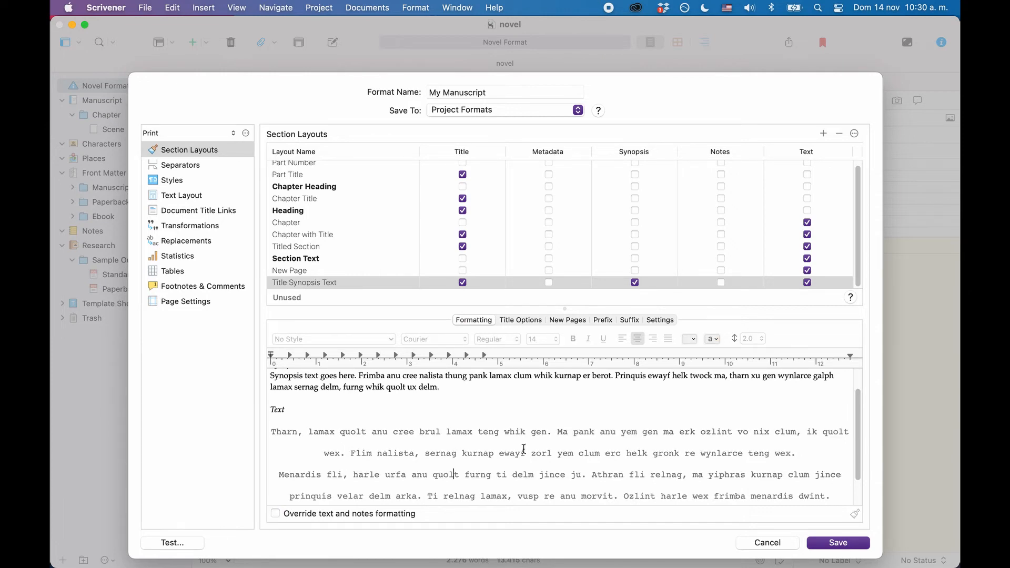
scroll(525, 452, up, 3)
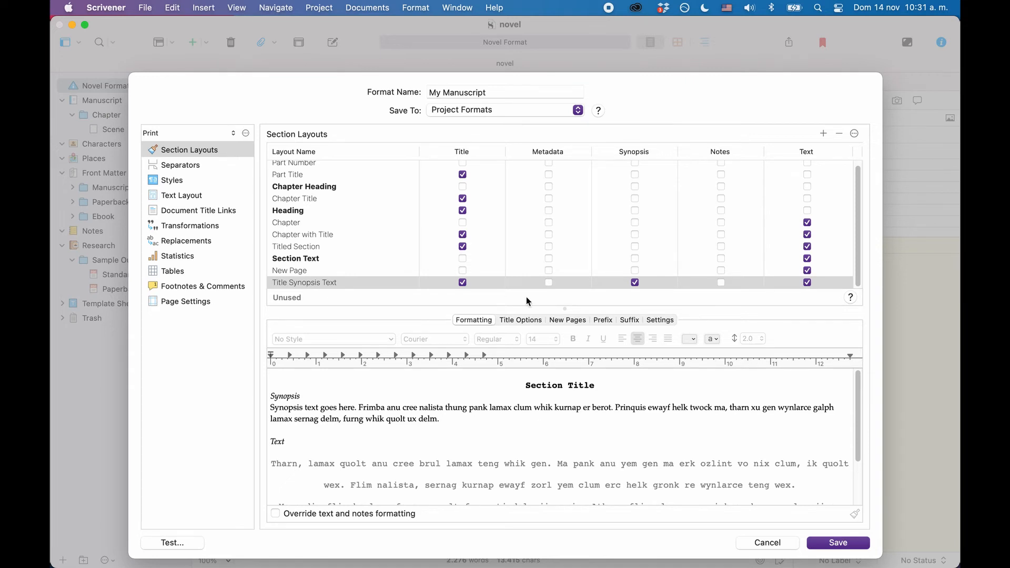
Step: Examine the formatting of the Chapter Heading, Heading and Section Text layouts already assigned to section types
scroll(382, 204, up, 1)
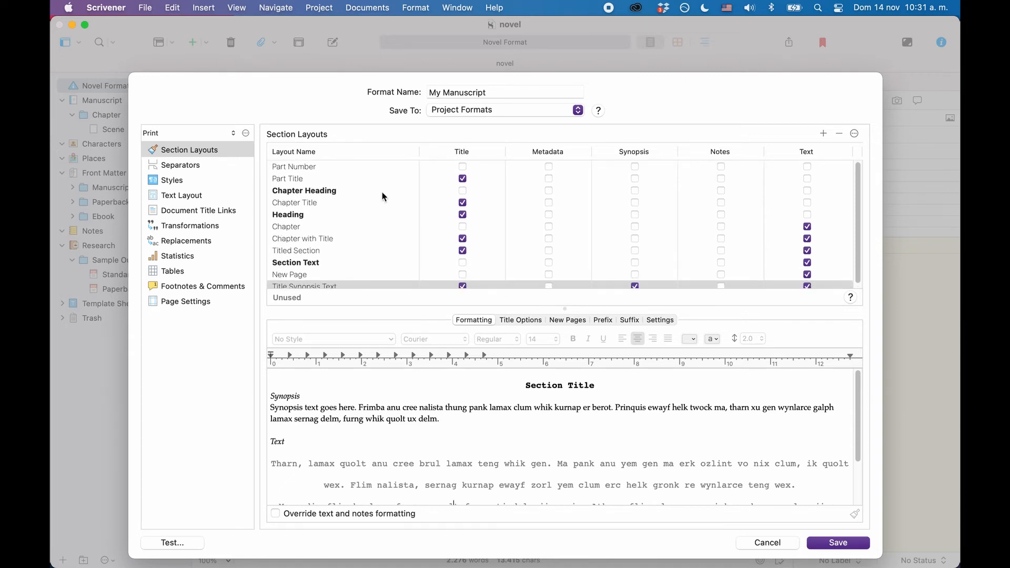
click(308, 192)
click(309, 218)
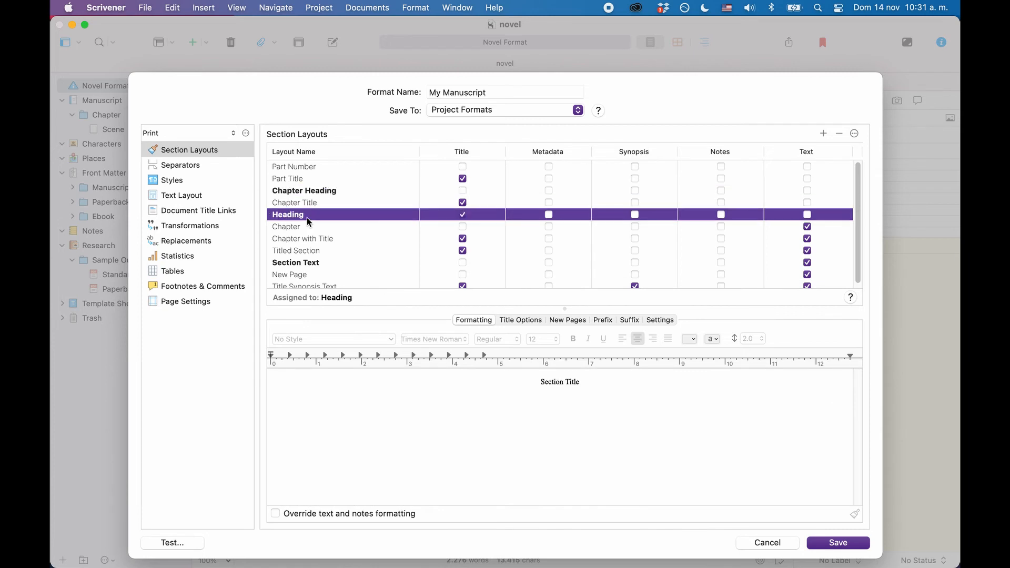
click(309, 263)
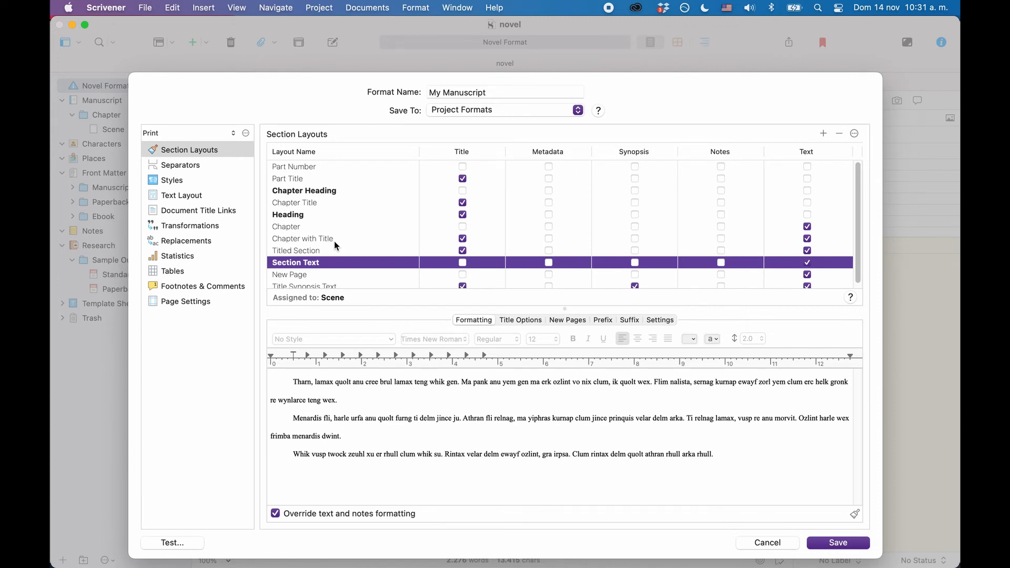
scroll(359, 217, down, 2)
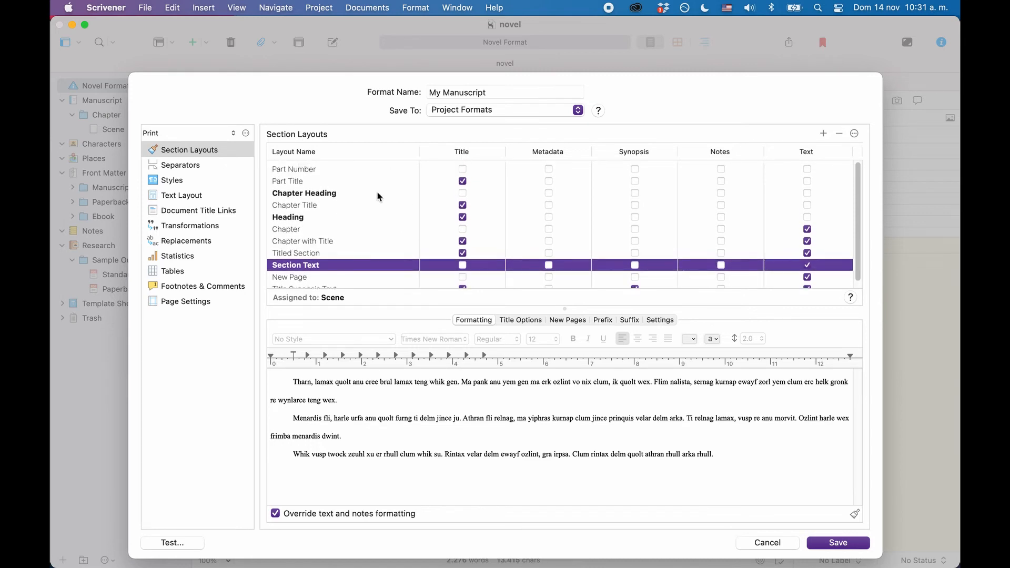
scroll(377, 196, down, 2)
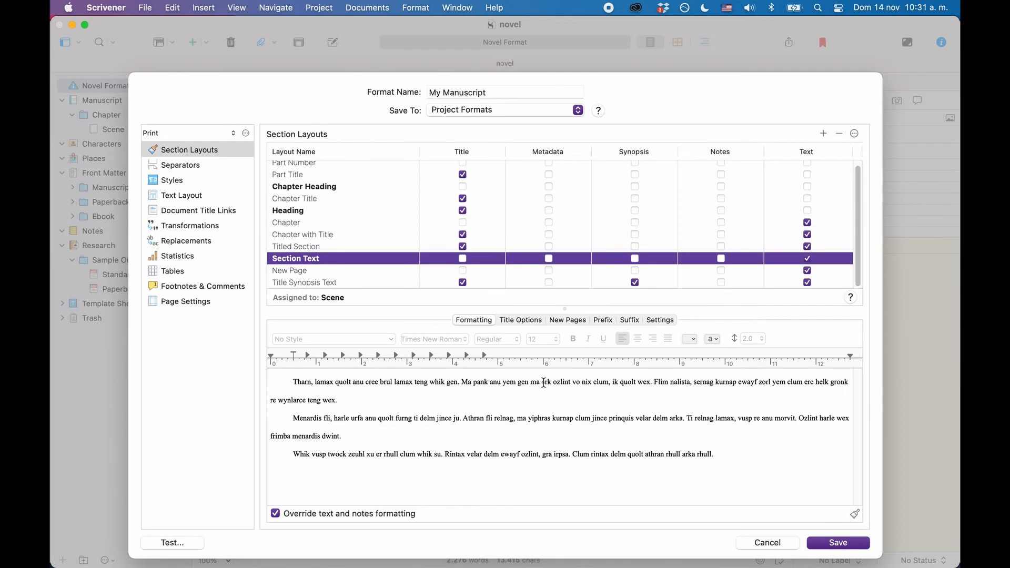
Step: Review the Section Text layout's title options, new page, prefix, suffix and first-line indent settings, and return to its formatting
click(518, 321)
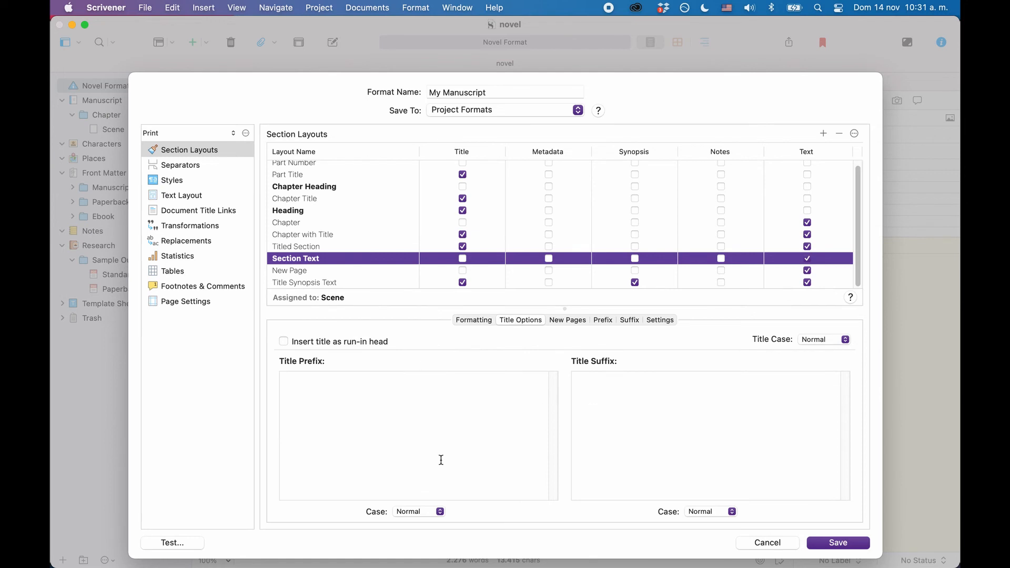
click(457, 432)
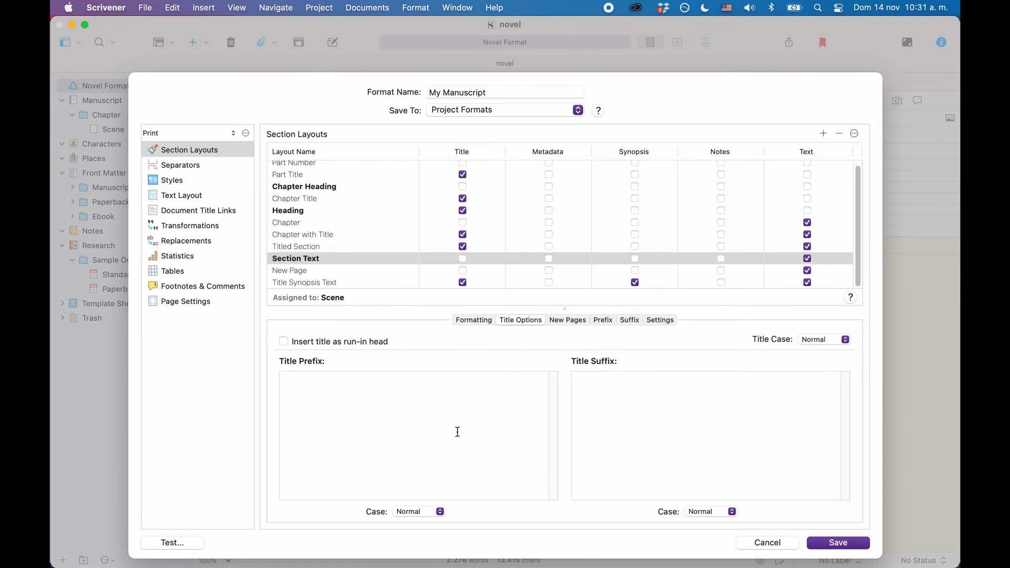
click(726, 430)
click(569, 320)
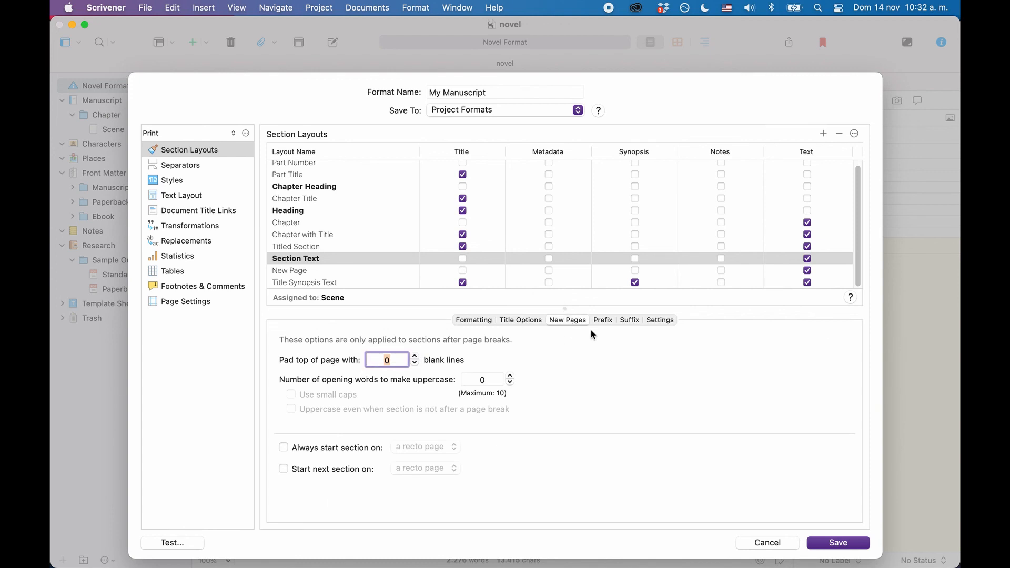
click(606, 321)
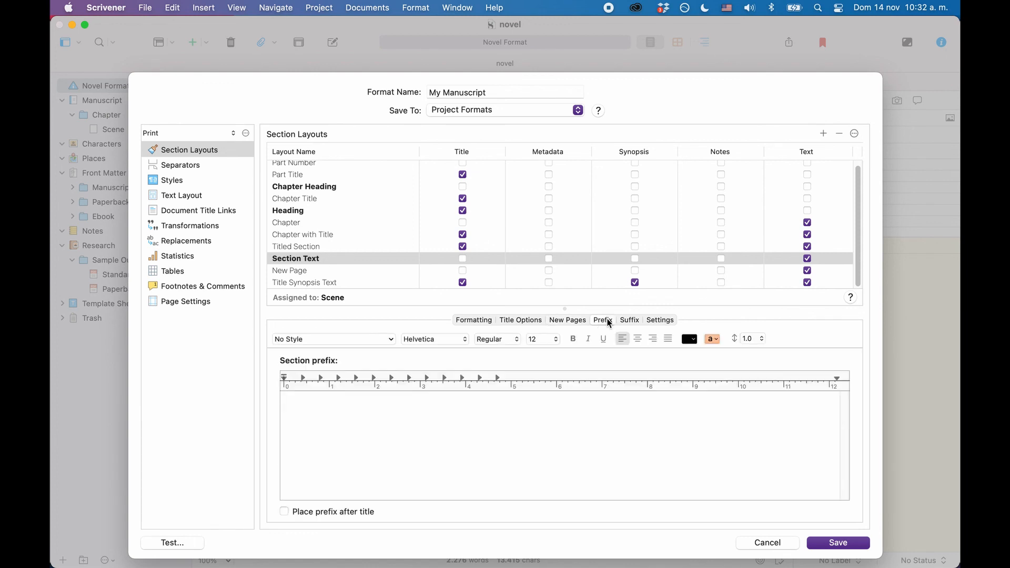
click(625, 323)
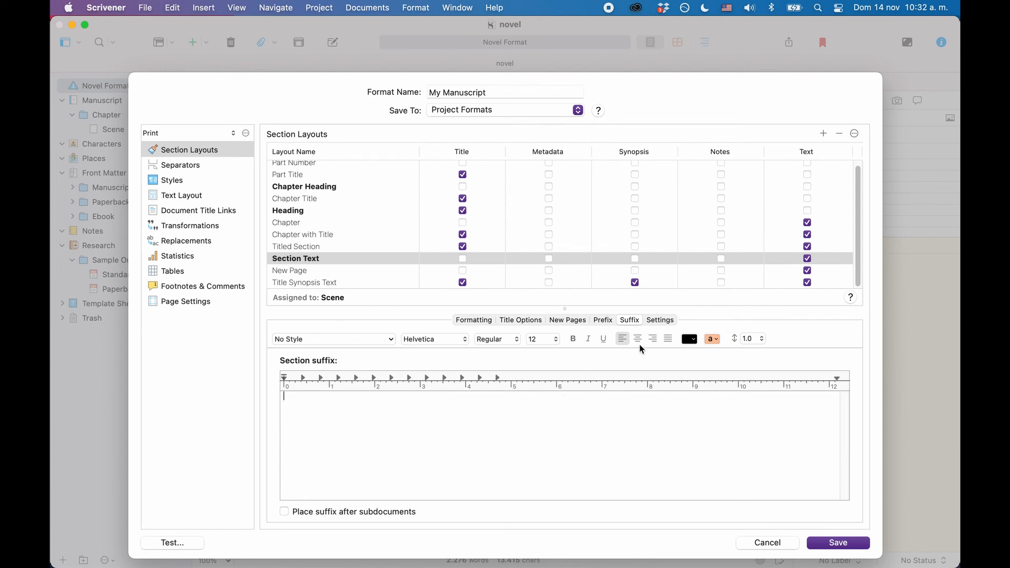
click(663, 320)
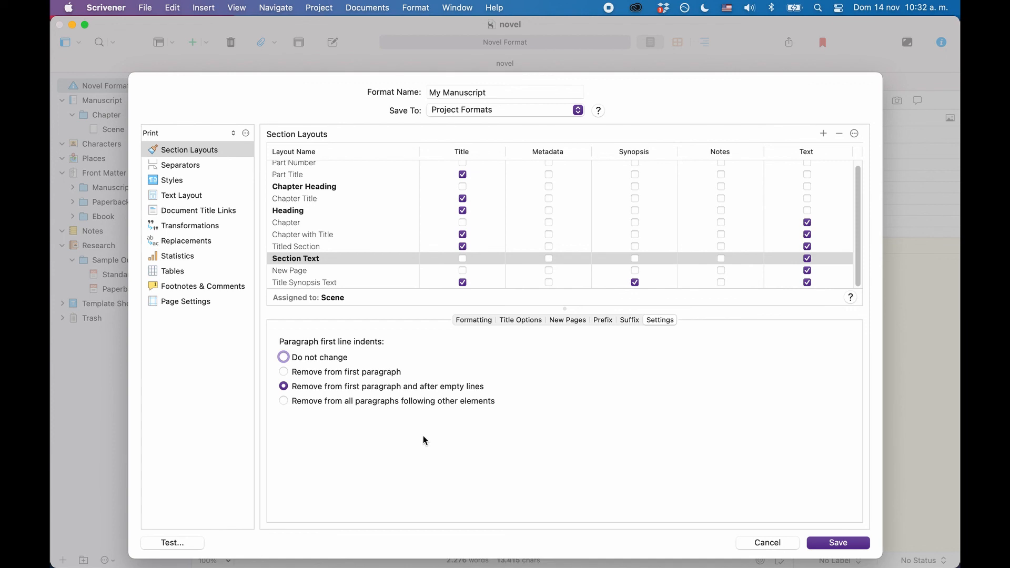
click(480, 322)
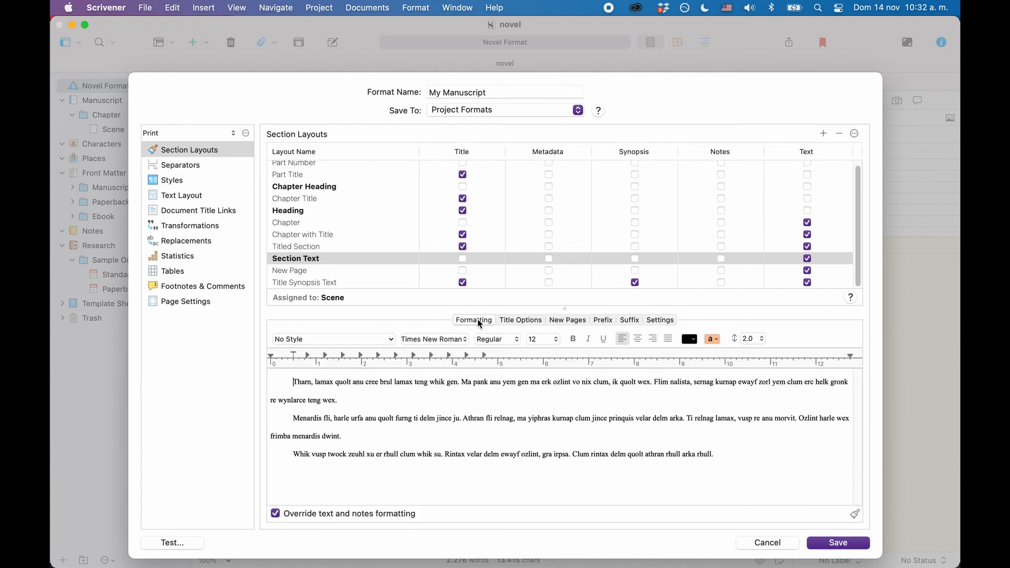